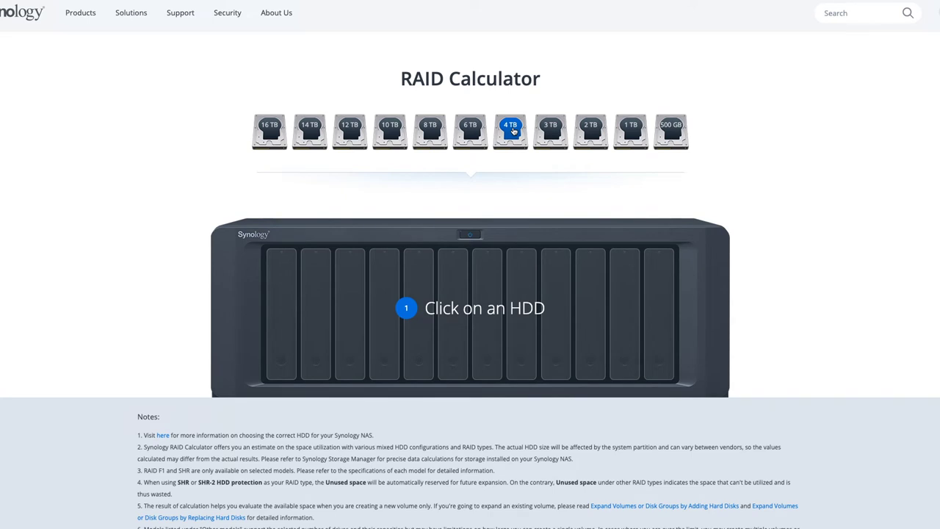
Add four 4 TB drives to the RAID Calculator and review the available RAID types.
click(513, 131)
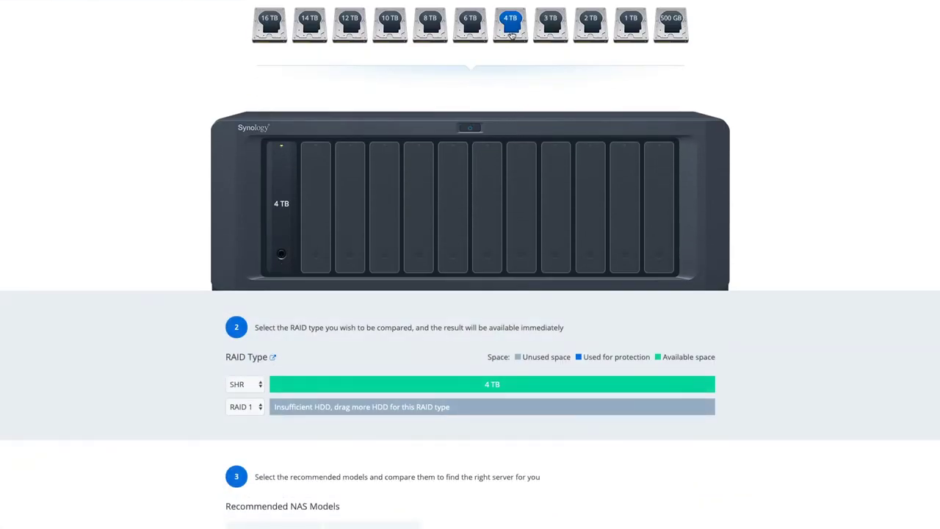
click(512, 132)
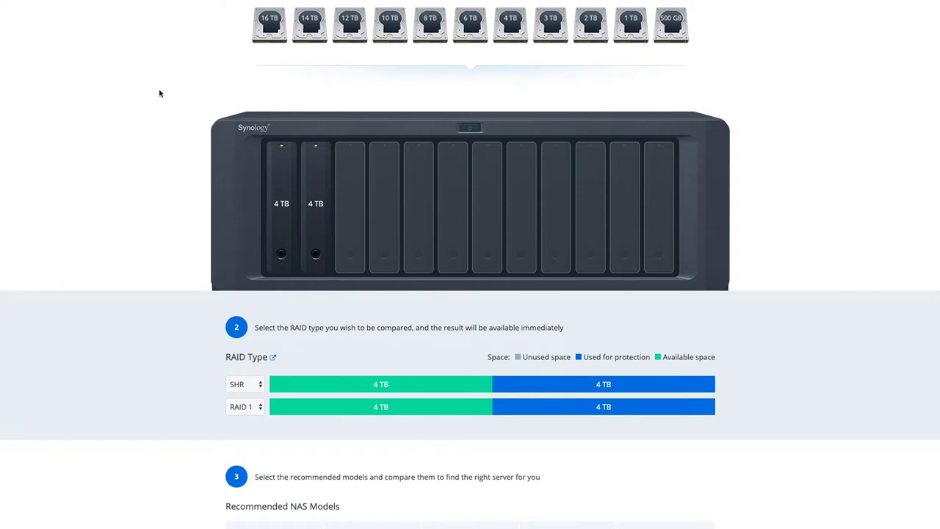
click(257, 400)
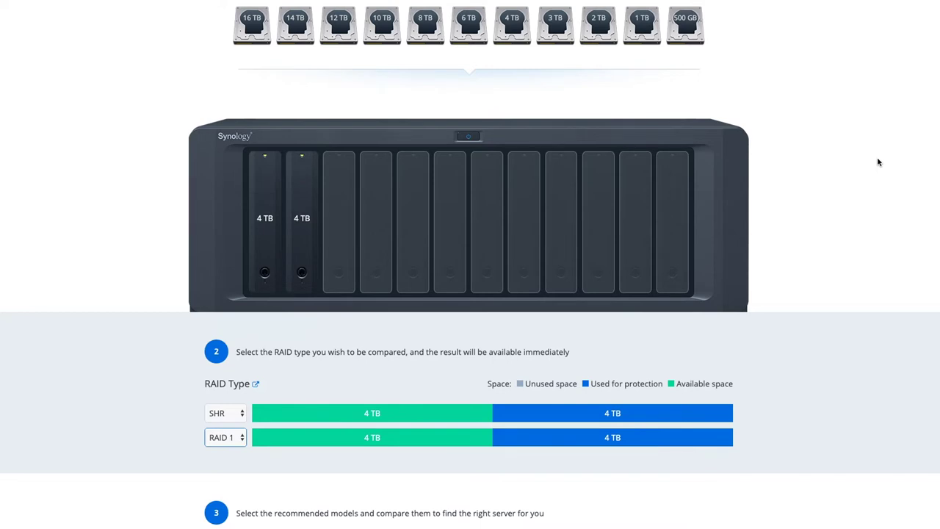
click(514, 24)
click(514, 25)
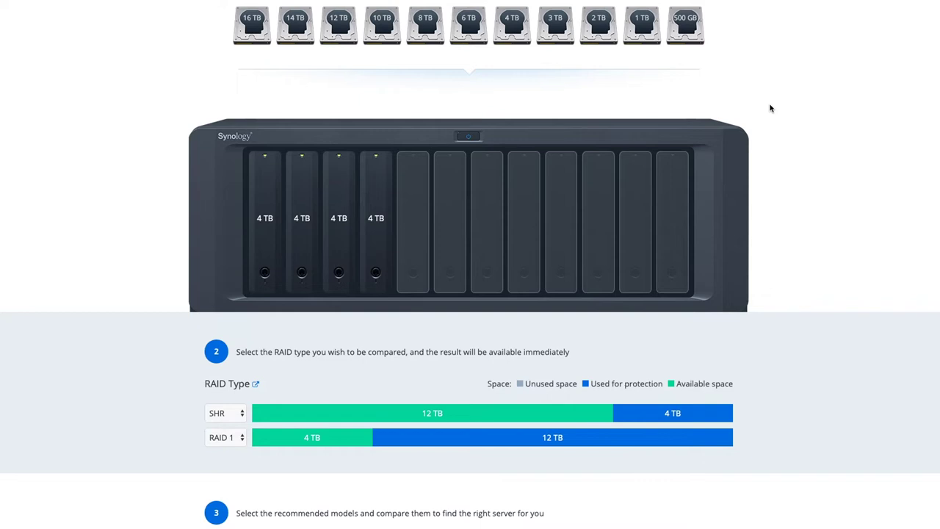
Remove the drives in bays 4 and 3, then add two 1 TB drives.
click(377, 214)
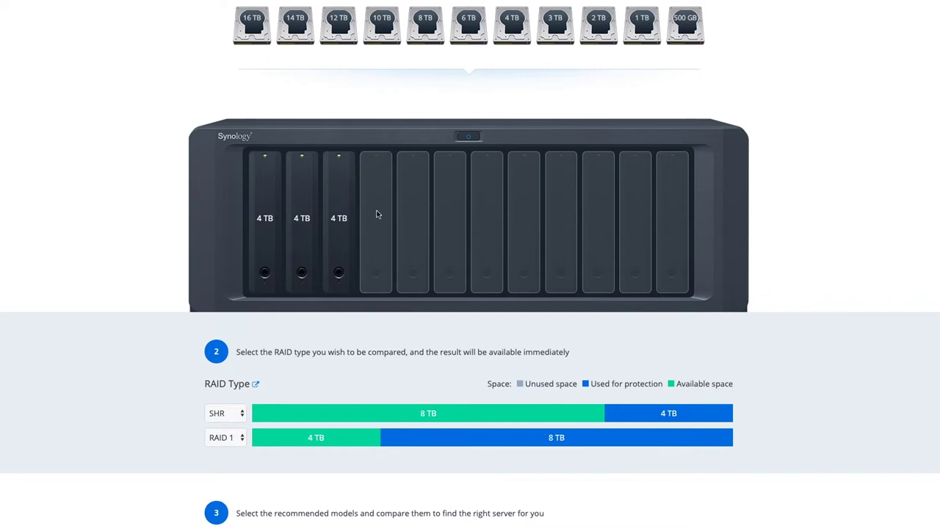
click(346, 209)
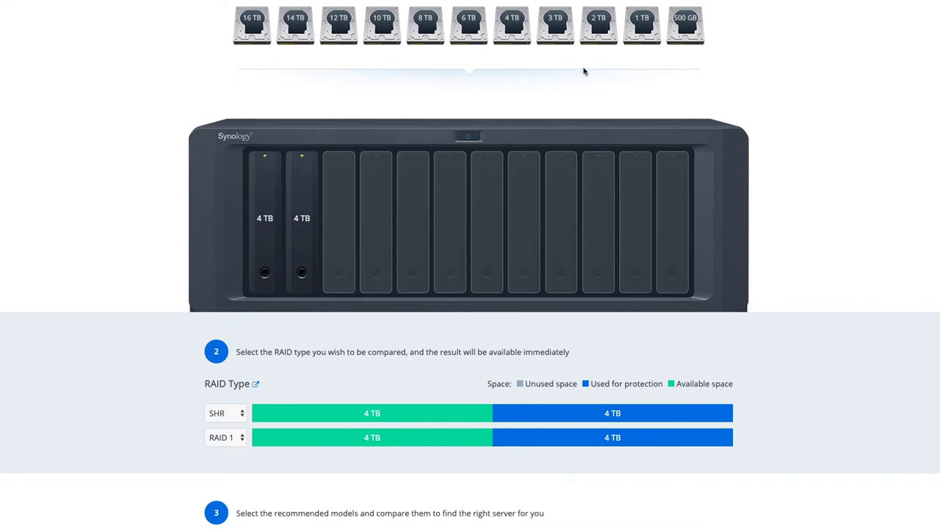
double_click(642, 24)
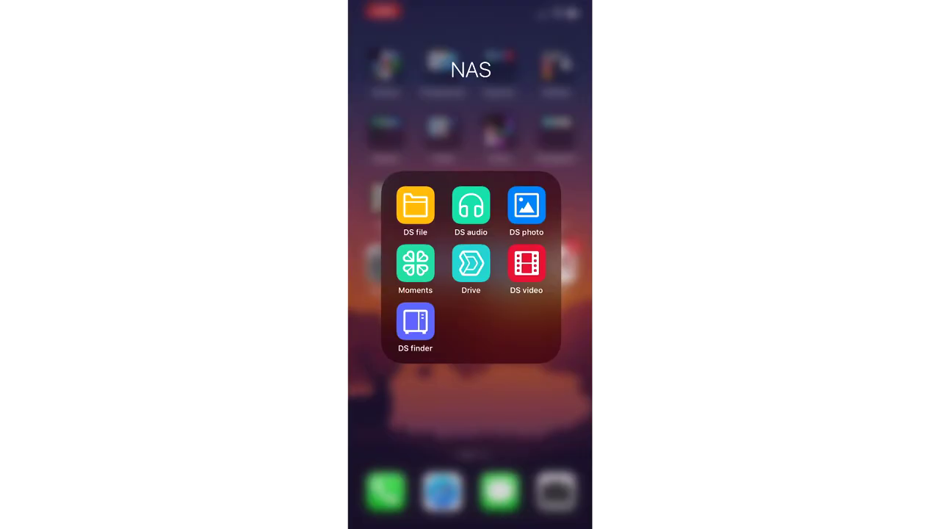
Open DS audio, return to the Albums library and open the album's song list.
click(471, 204)
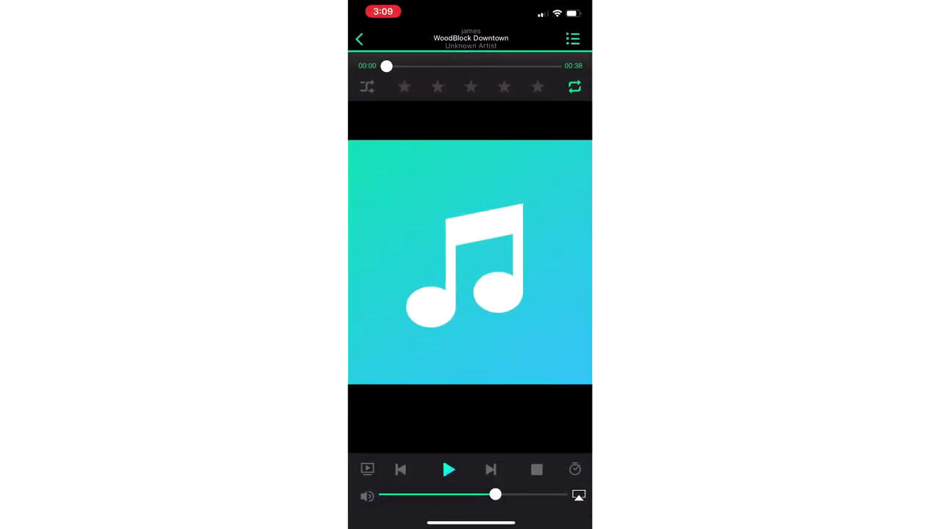
click(359, 39)
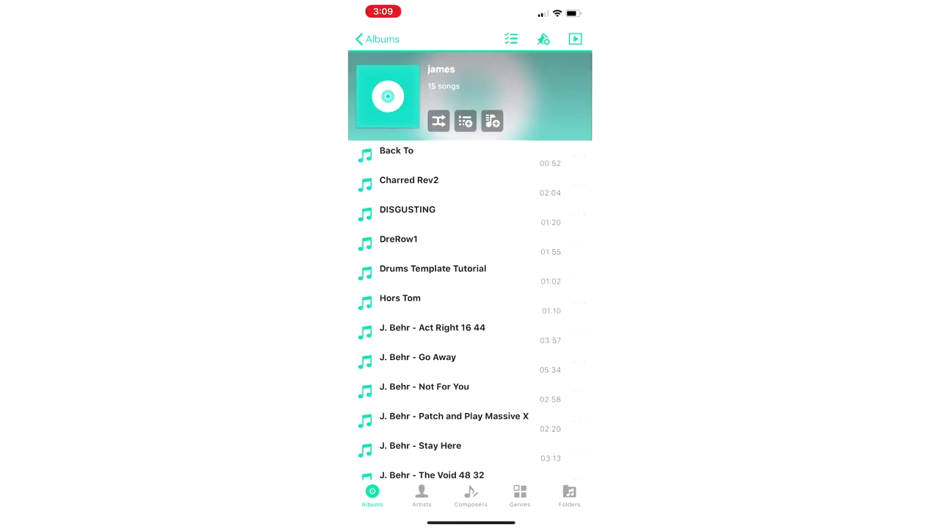
scroll(470, 293, down, 3)
click(377, 39)
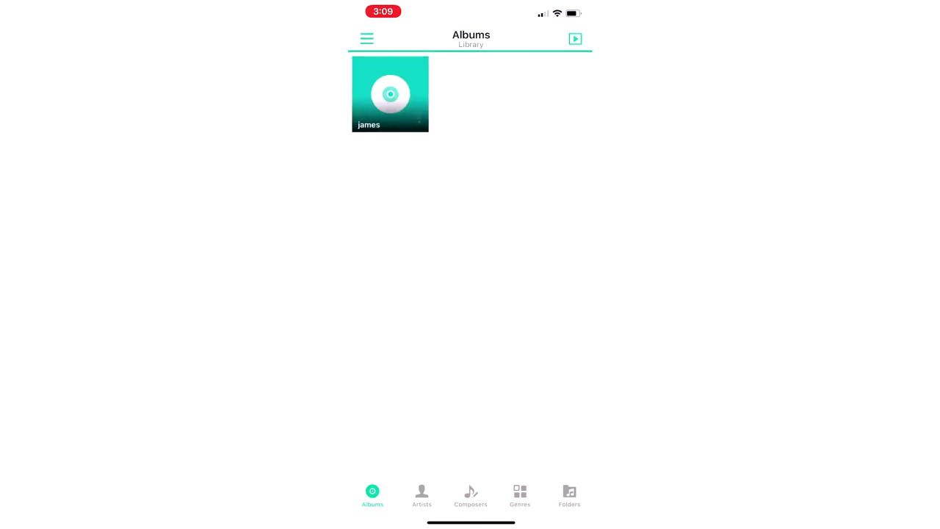
click(390, 94)
scroll(470, 294, down, 3)
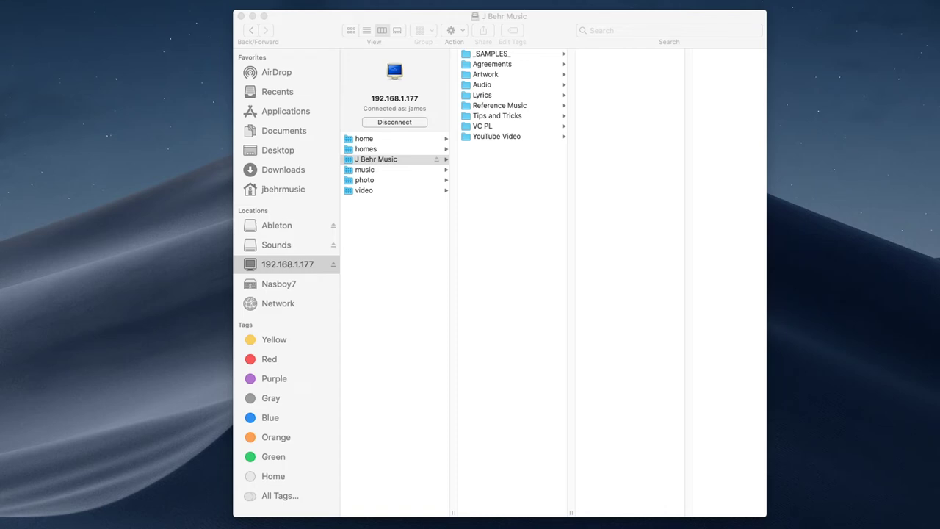
Close the Finder window and connect to smb://192.168.1.177/J Behr Music via Connect to Server.
drag(240, 17, 204, 15)
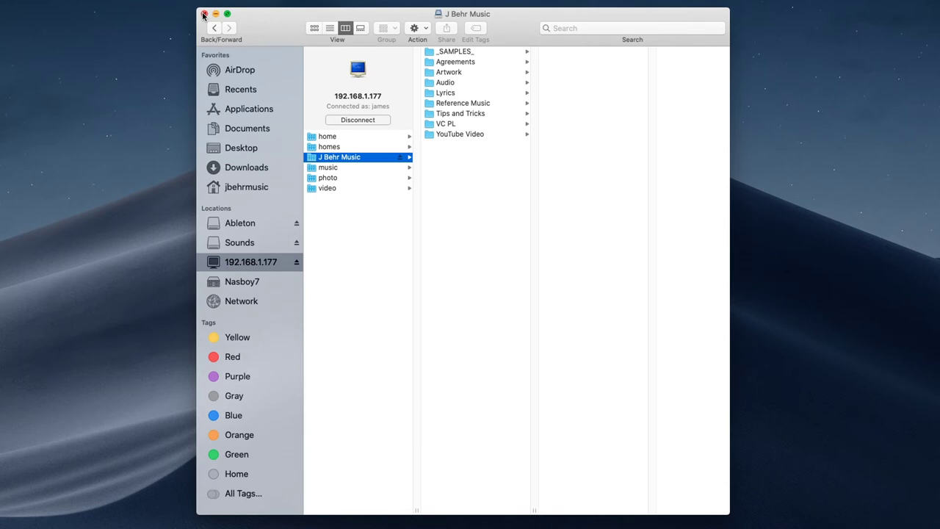
click(204, 14)
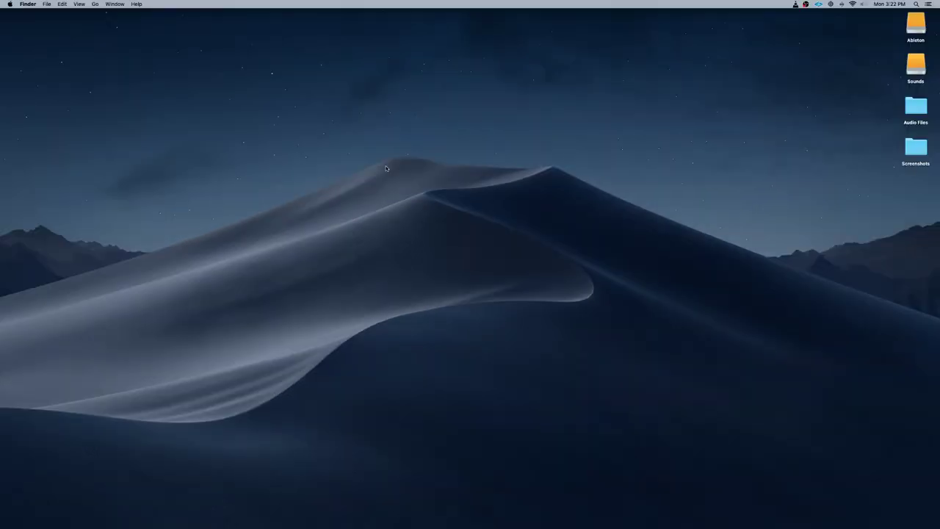
key(super+k)
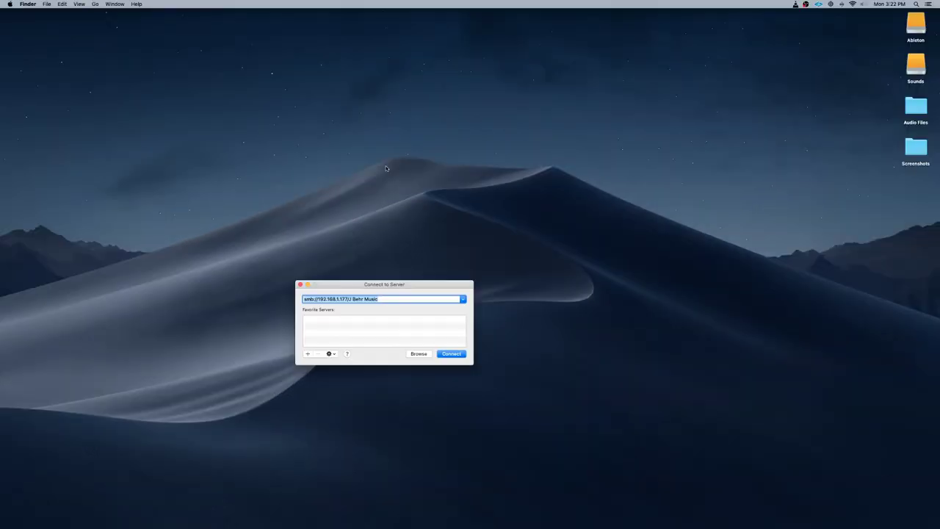
key(Right)
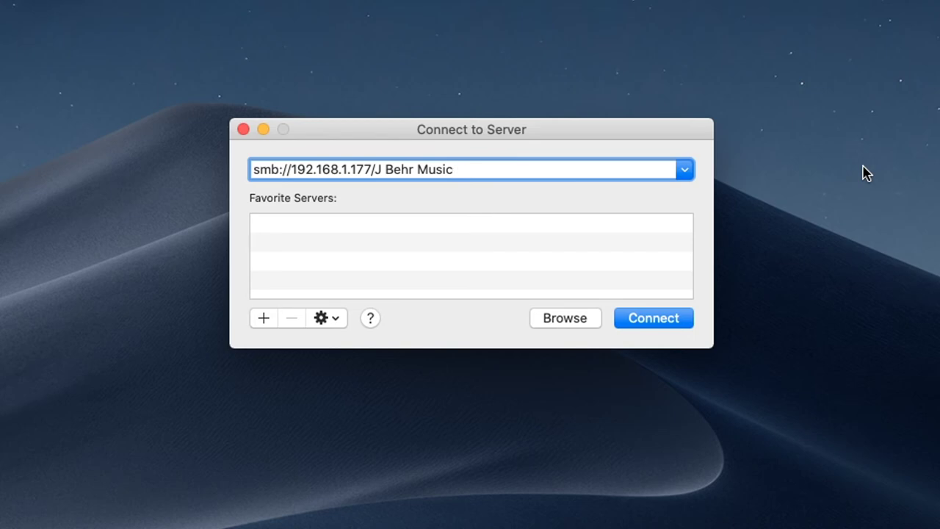
key(Return)
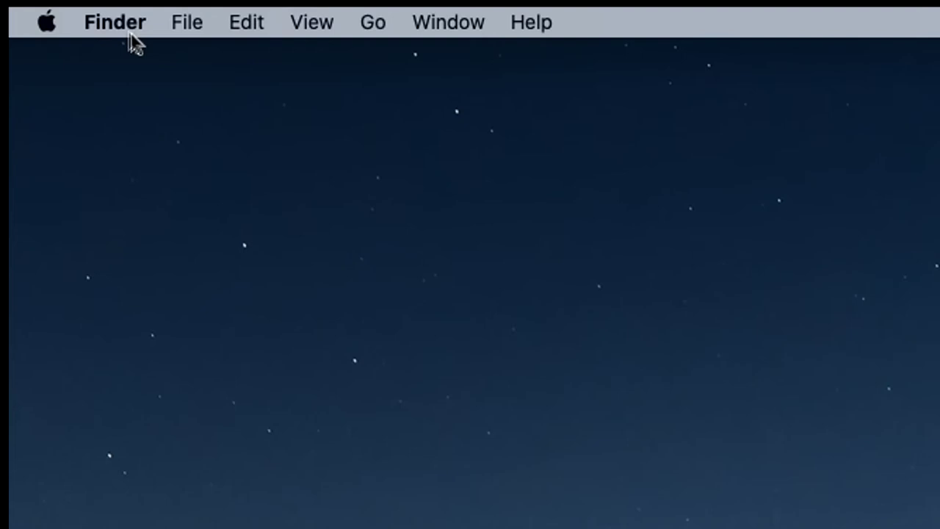
Turn on Connected servers in Finder Preferences' General settings to show shares on the desktop.
click(118, 24)
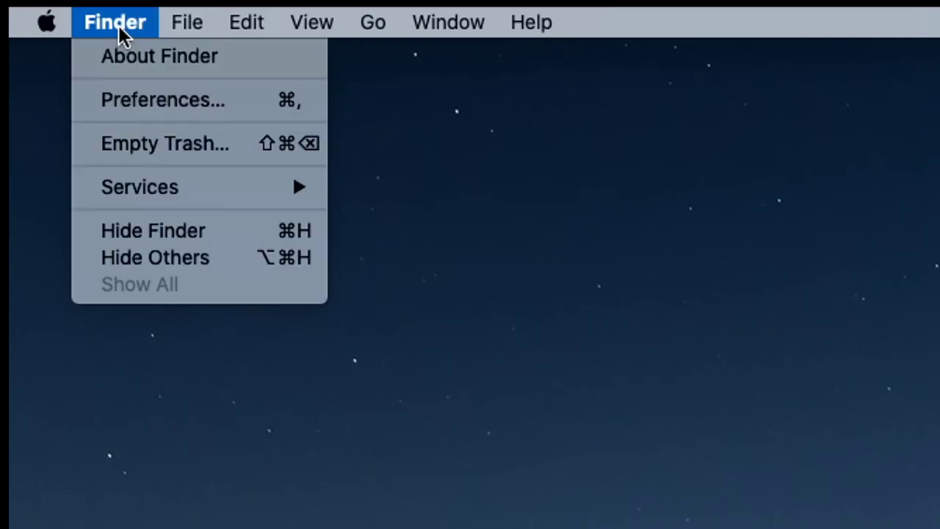
click(139, 103)
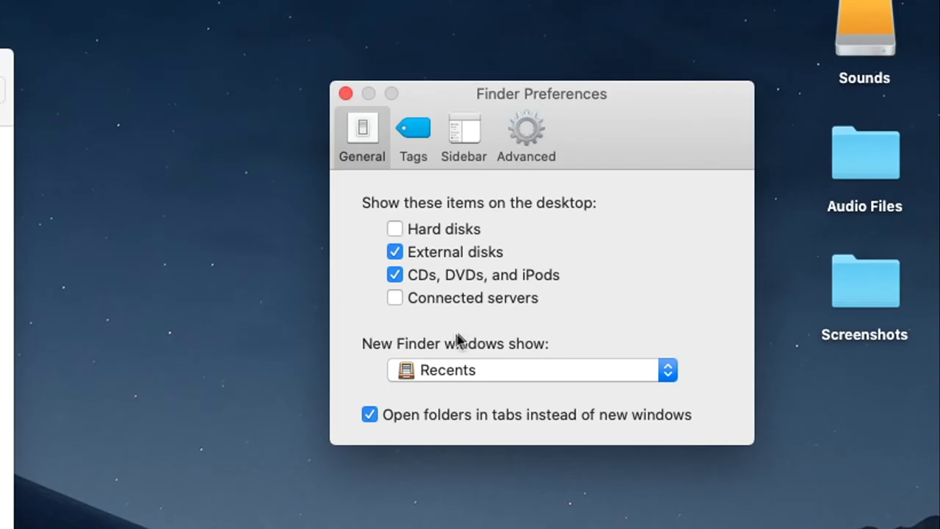
click(395, 298)
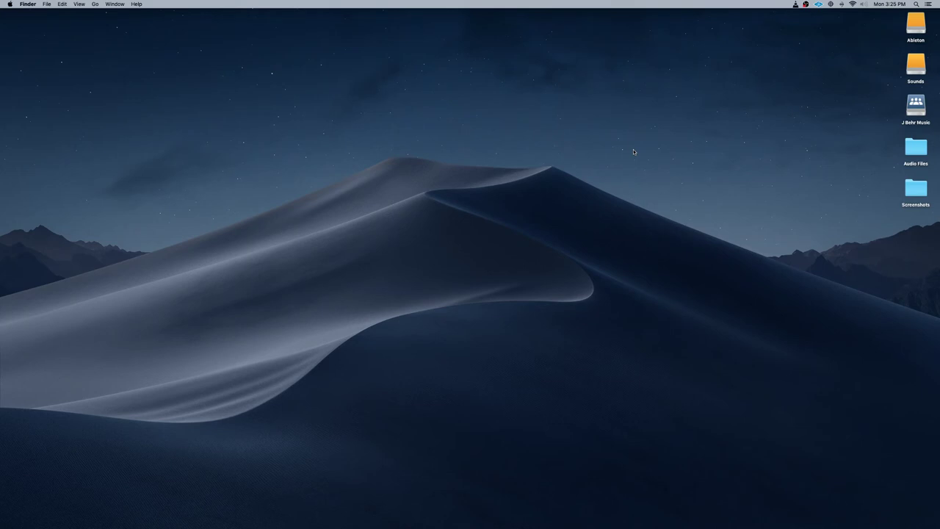
Launch System Preferences through Spotlight and go to Users & Groups > Login Items.
key(super+space)
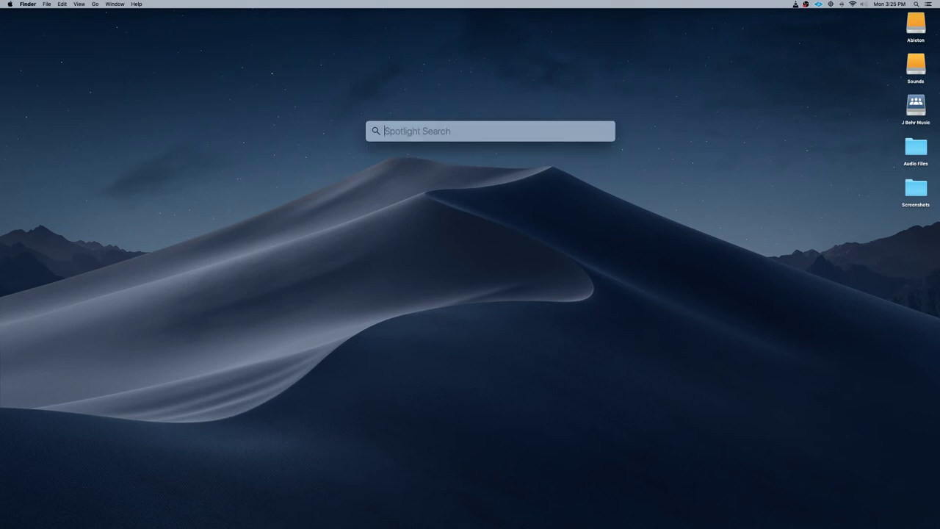
text(sys)
key(Return)
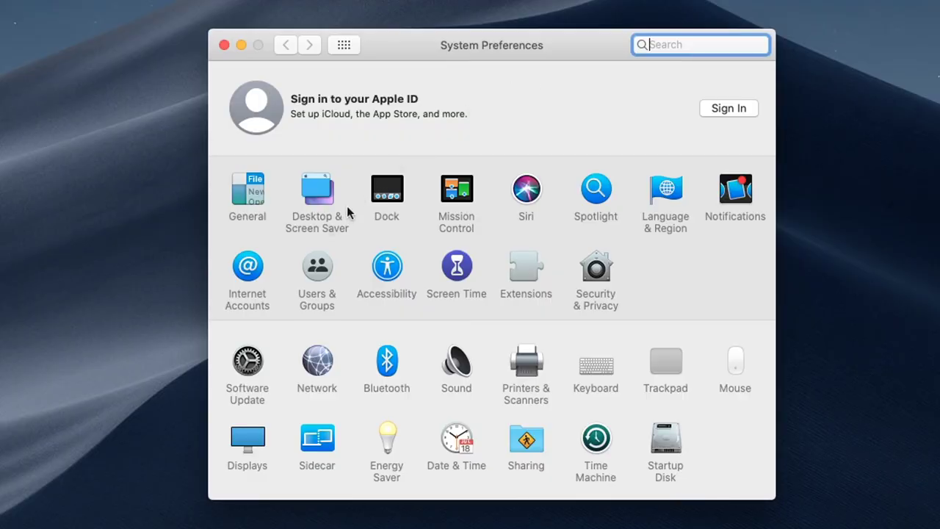
click(307, 272)
click(646, 96)
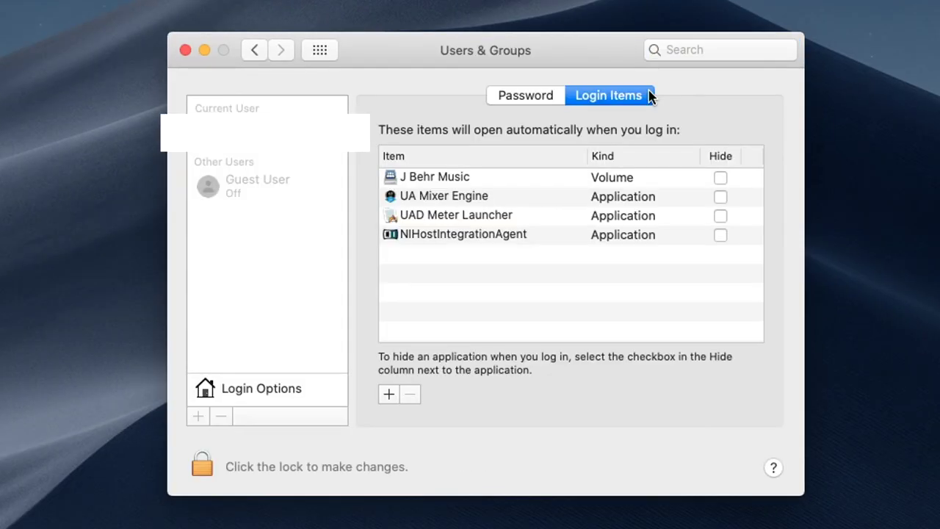
Add the J Behr Music share as a new login item.
click(541, 180)
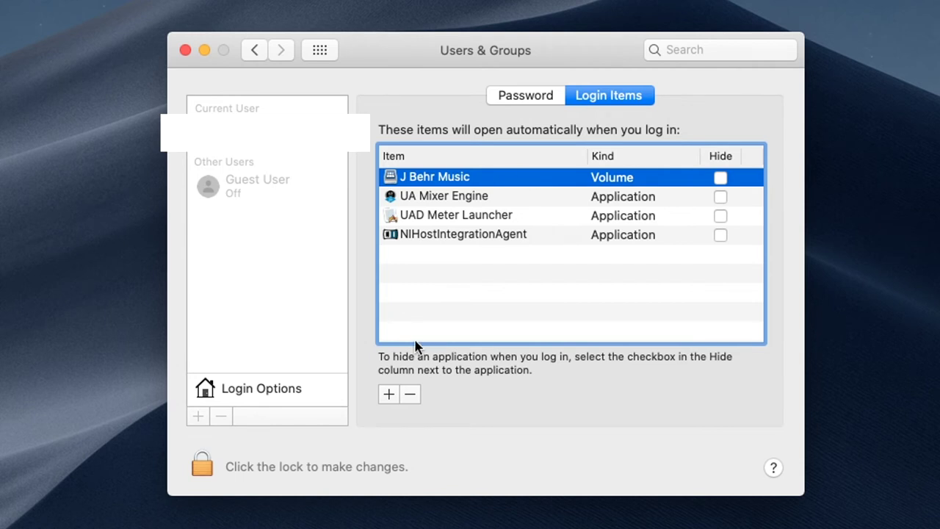
click(388, 397)
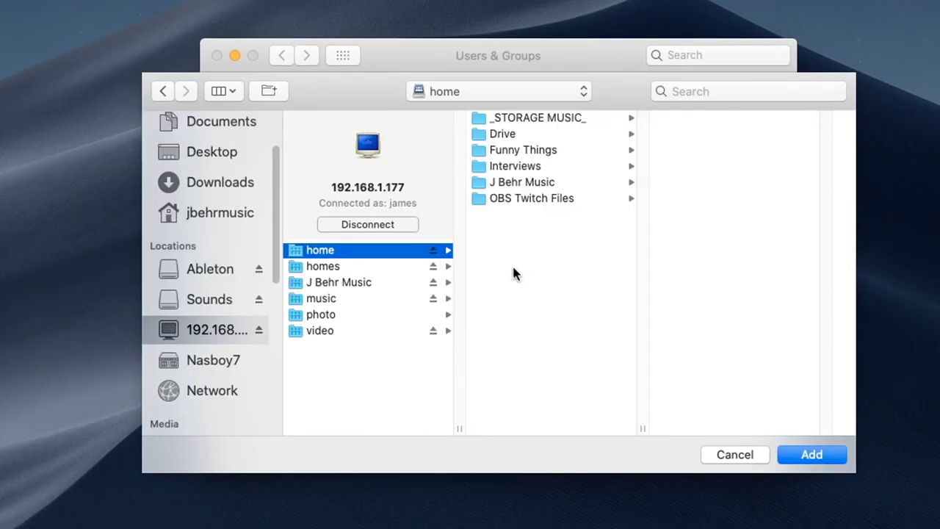
click(363, 281)
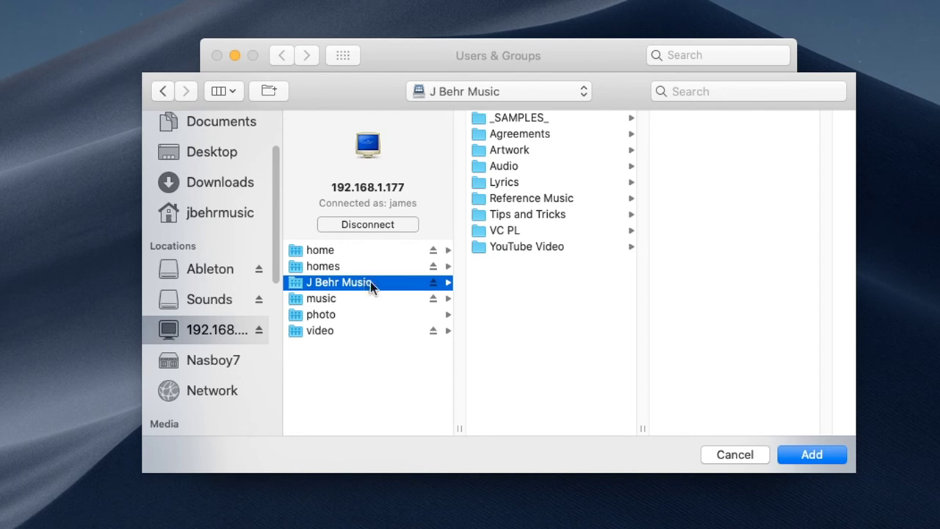
click(832, 452)
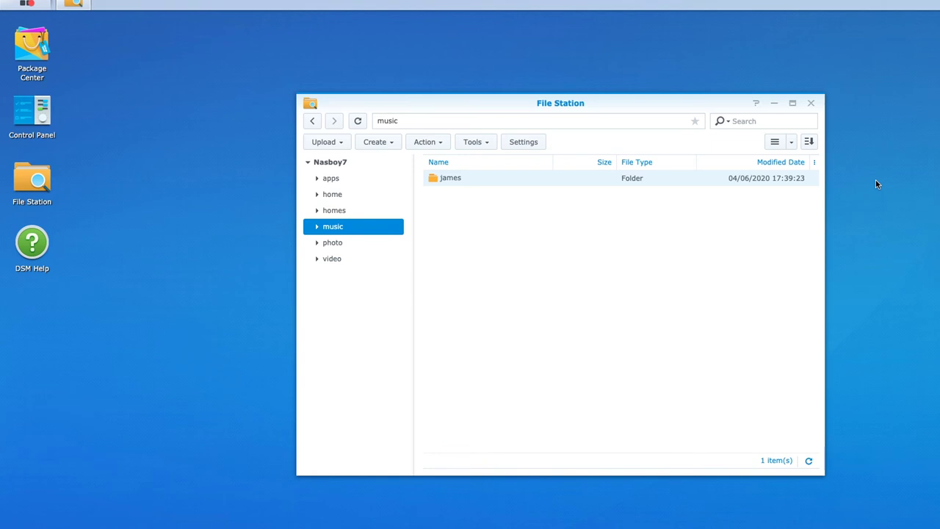
Open the james folder inside the music share in File Station.
double_click(815, 182)
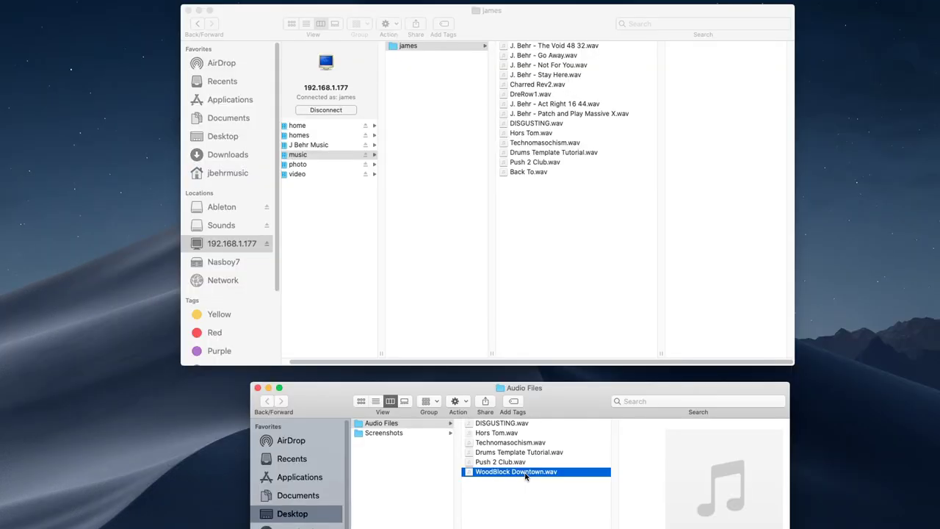
Drag WoodBlock Downtown.wav from Audio Files into the NAS music > james folder.
drag(520, 476, 557, 260)
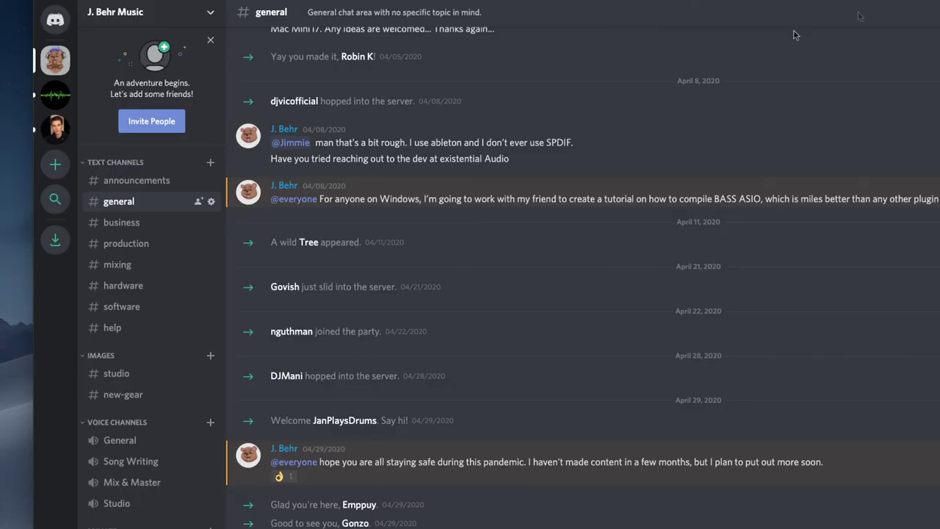
Switch to the #help text channel from the Discord channel sidebar.
click(117, 328)
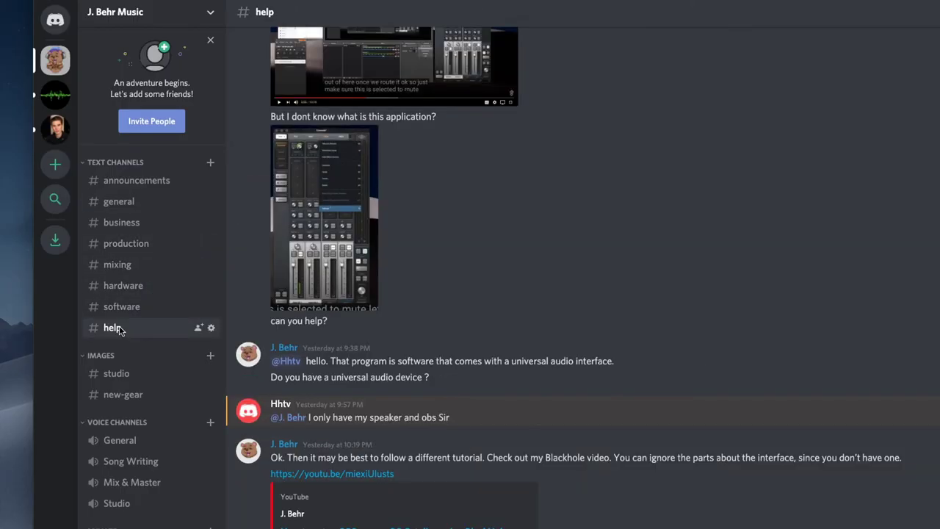